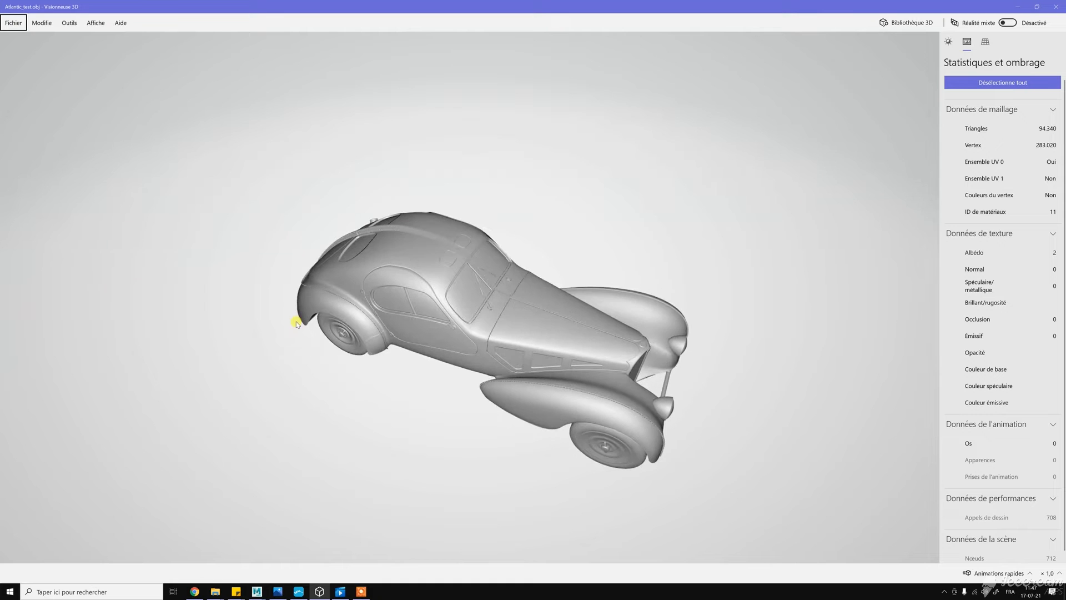
Examine the Atlantic_test.obj car from several angles in the 3D viewer, then switch to CHITUBOX and inspect it there.
left_click_drag(769, 395, 573, 344)
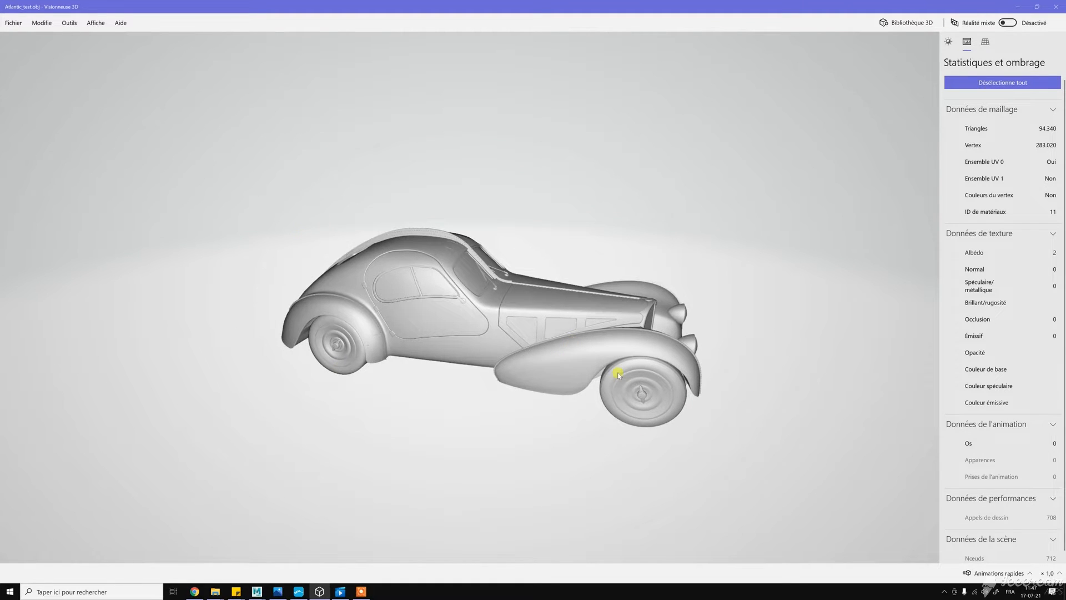
left_click_drag(840, 230, 446, 370)
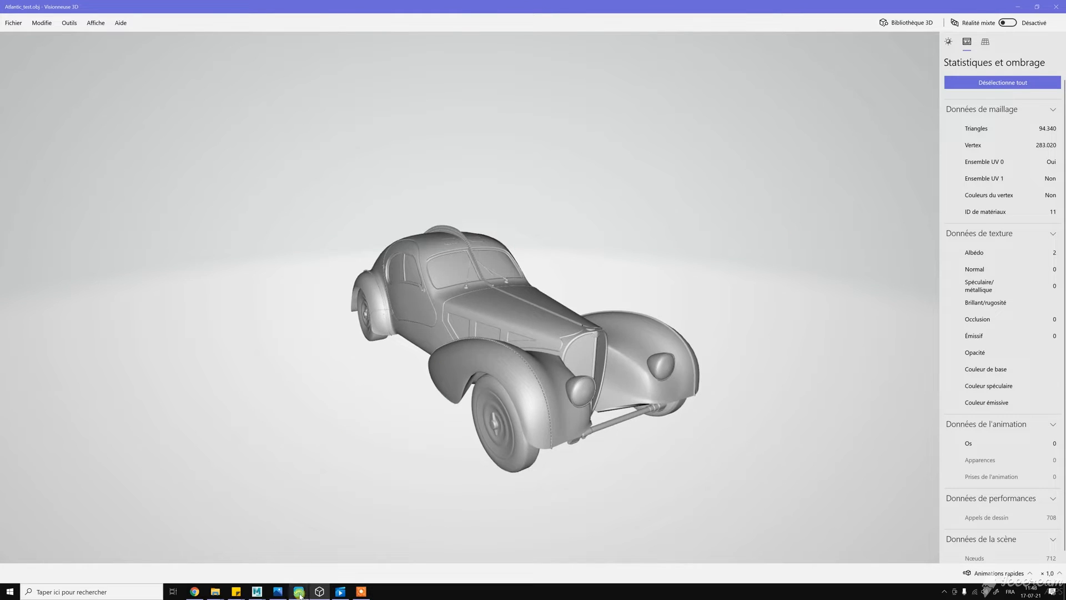
left_click(298, 592)
left_click_drag(815, 252, 760, 254)
left_click(633, 284)
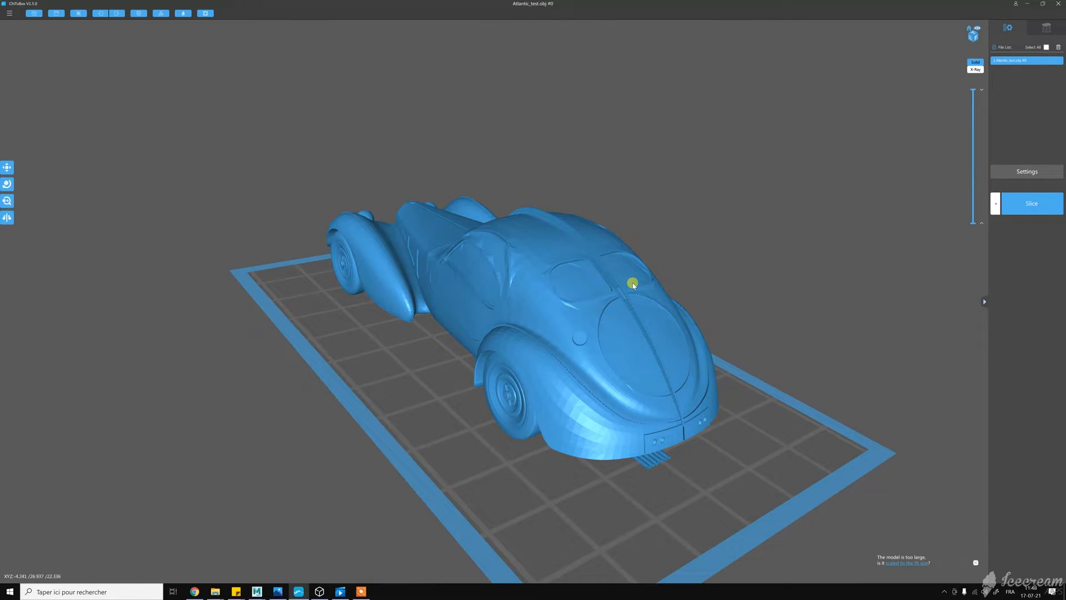
left_click_drag(740, 278, 599, 277)
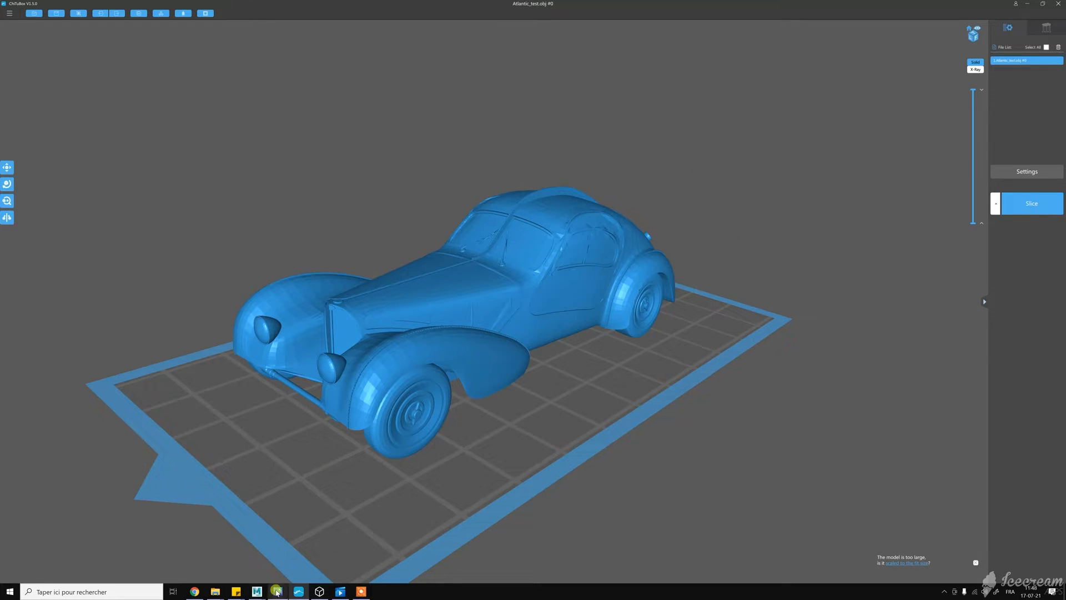
Look at the photo of the printed car, then switch to the Maya scene and view the red car from the side.
left_click(278, 590)
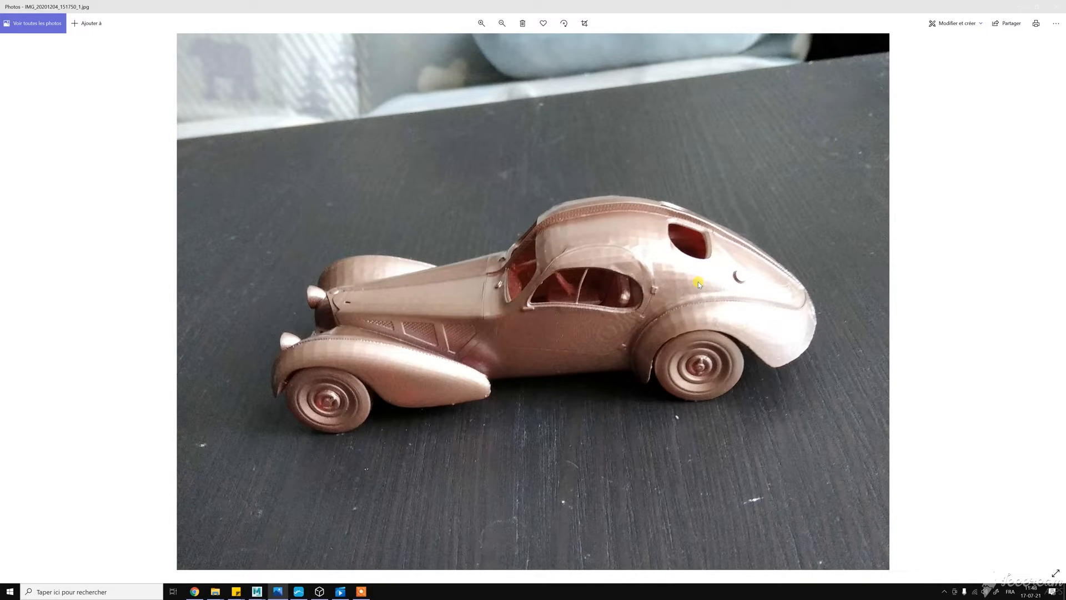
key("alt+Tab")
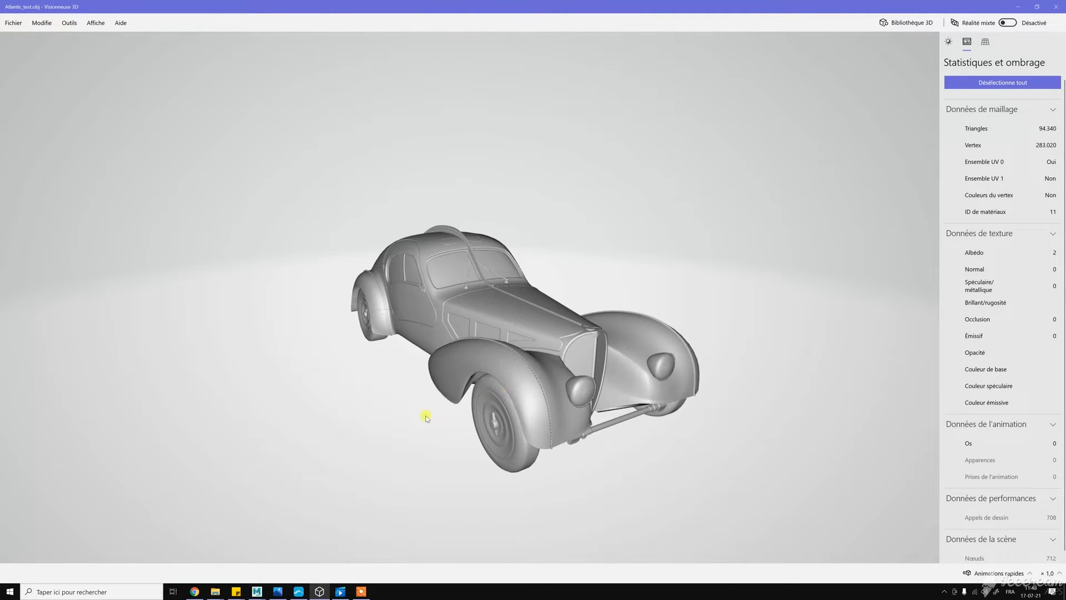
key("alt+Tab")
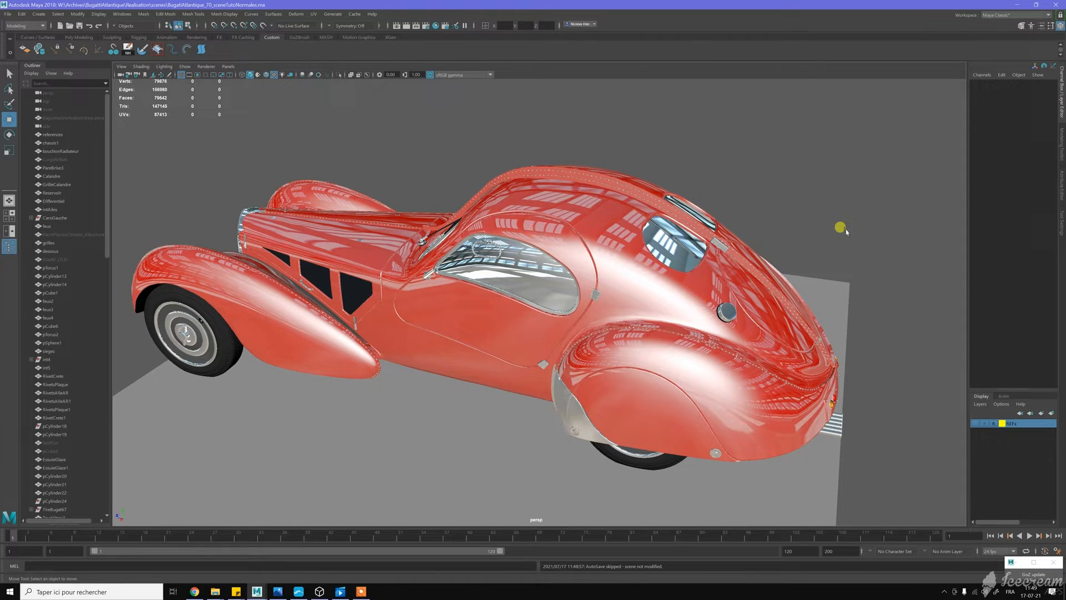
mouse_move(850, 238)
left_mouse_down("alt")
mouse_move(831, 243)
mouse_move(837, 235)
left_mouse_up("alt")
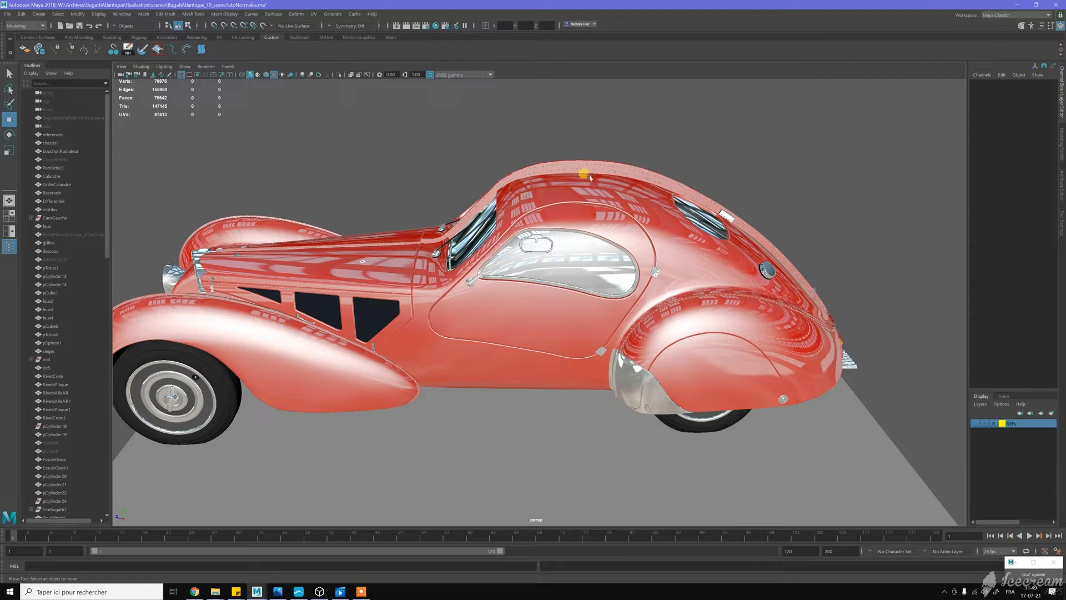
left_click_drag(685, 165, 657, 164, "alt")
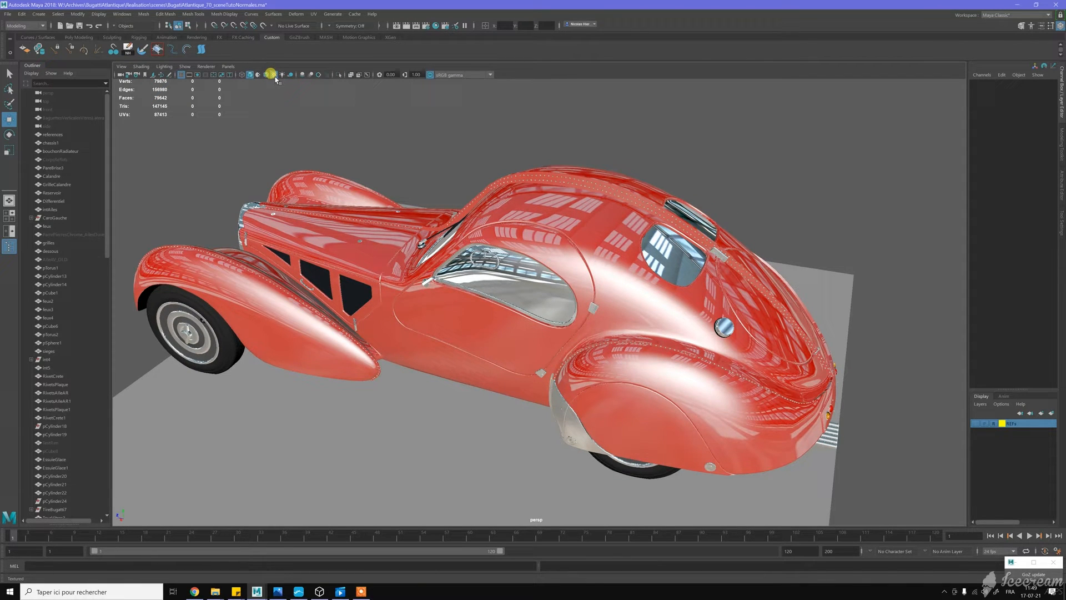
Select the main car body mesh, unlock its vertex normals and harden all its edges.
left_click(511, 191)
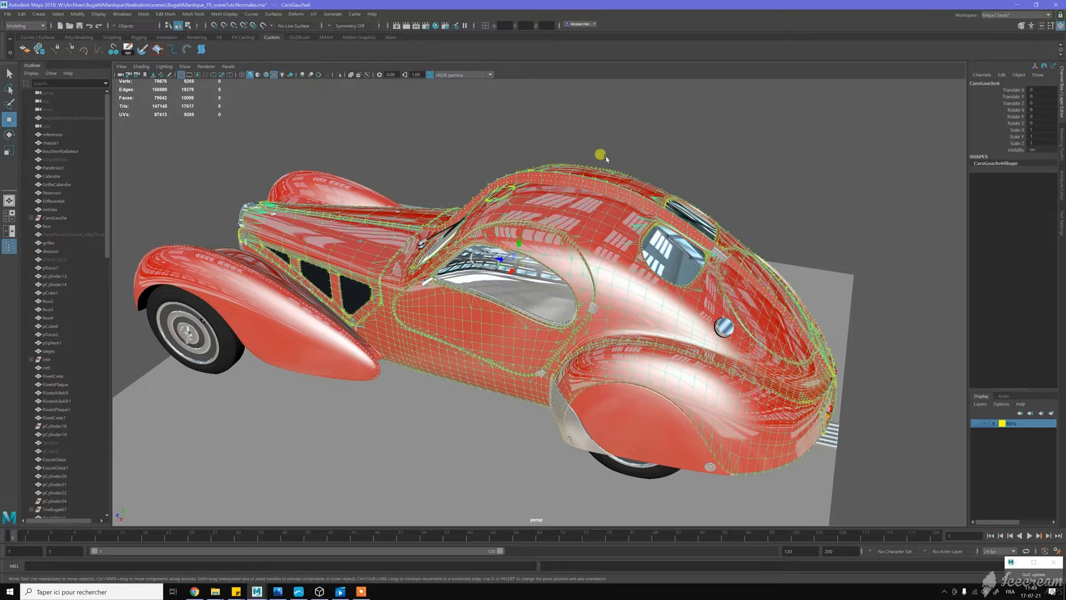
left_click_drag(614, 214, 565, 204, "alt")
scroll(579, 276, "up", 8)
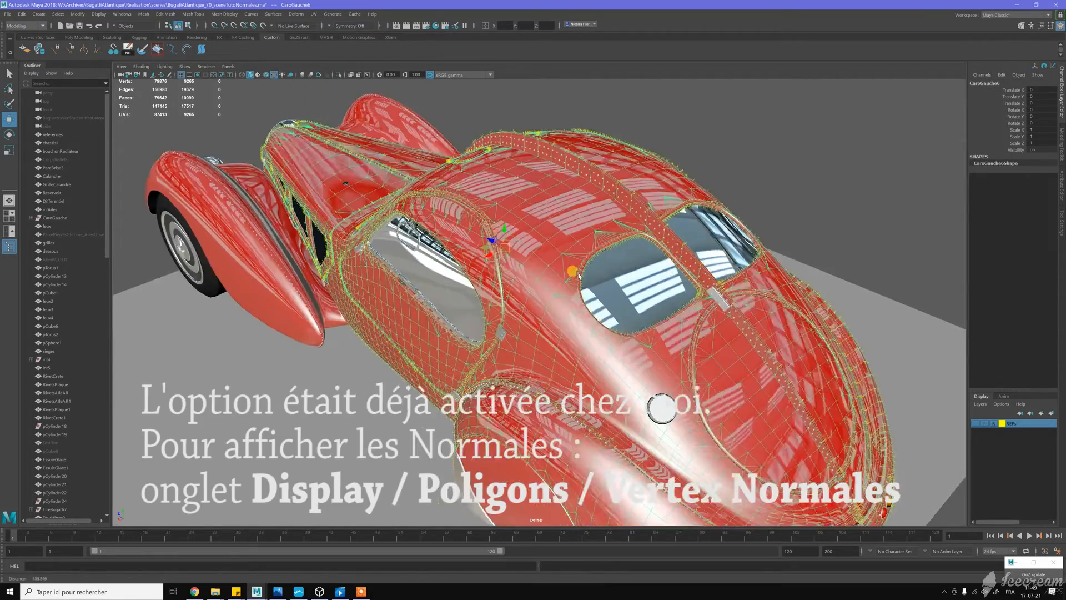
left_click_drag(570, 244, 629, 279, "alt")
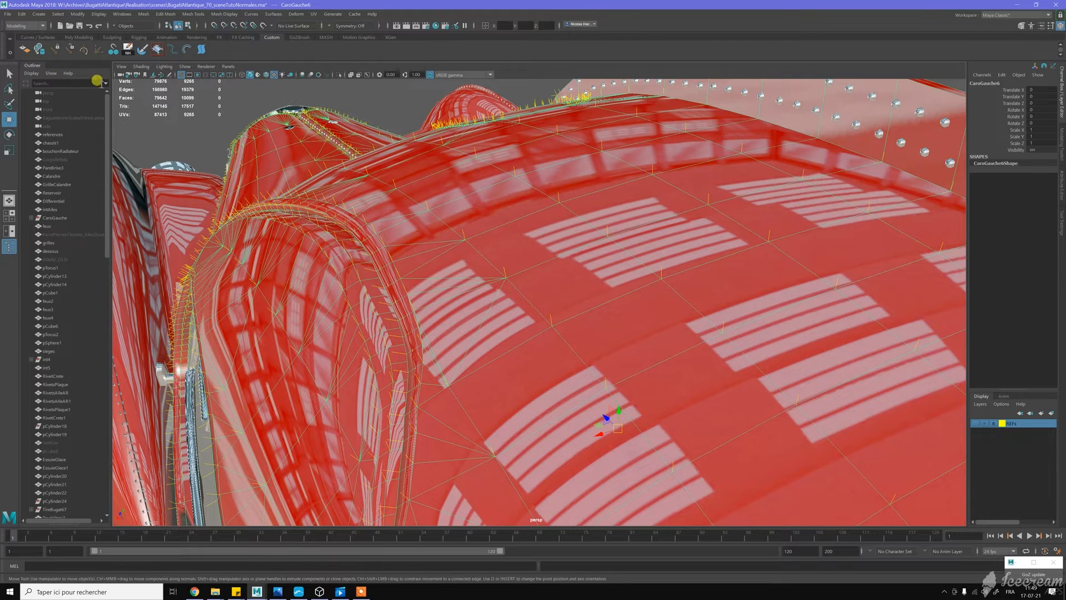
left_click(70, 52)
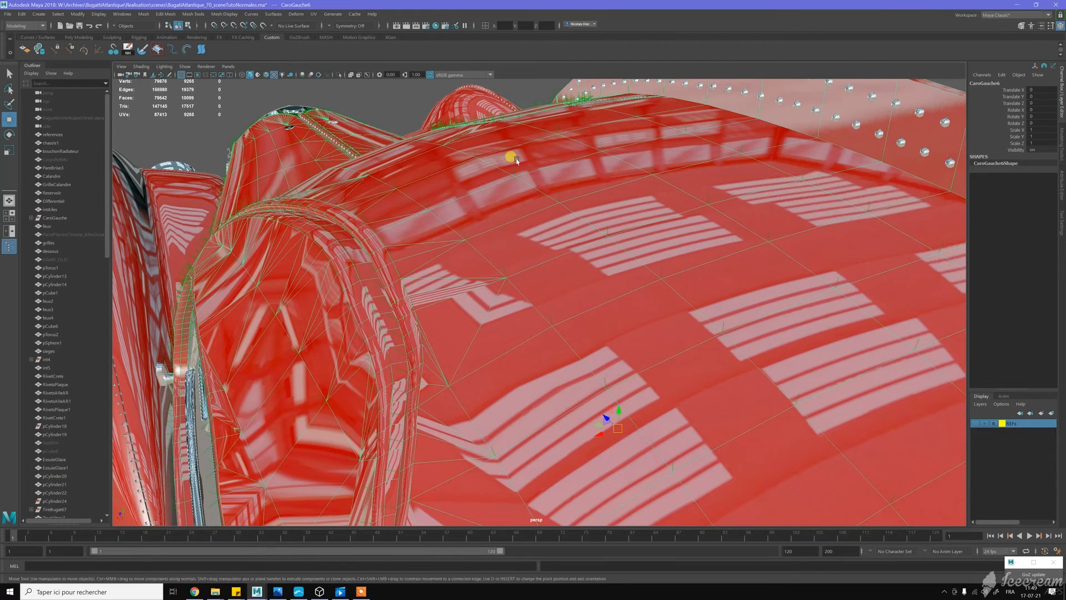
mouse_move(530, 219)
left_mouse_down("alt")
mouse_move(491, 161)
mouse_move(547, 264)
left_mouse_up("alt")
right_click_drag(549, 270, 642, 303, "shift")
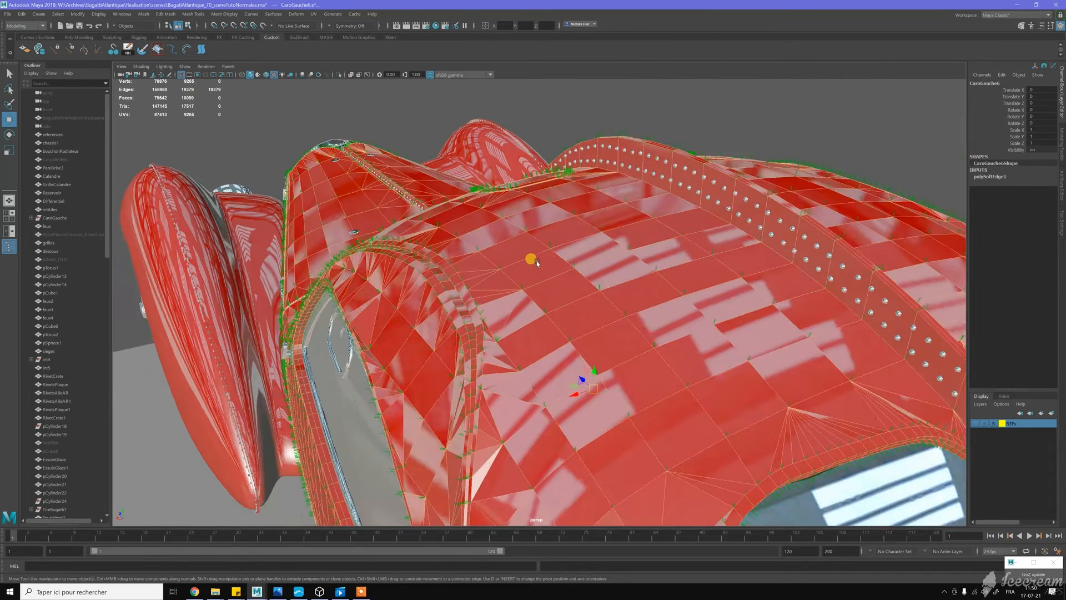
Switch the viewport from the reflective red materials to plain grey shading.
left_click_drag(531, 257, 453, 289, "alt")
left_click_drag(647, 306, 596, 254, "alt")
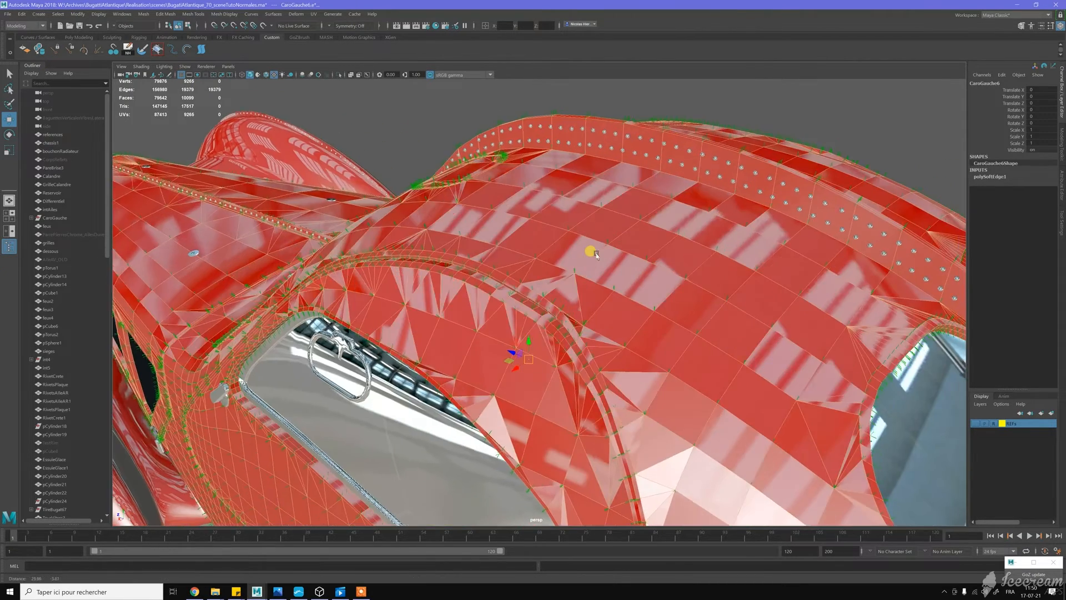
left_click(771, 97)
left_click_drag(752, 174, 608, 239, "alt")
left_click(608, 239)
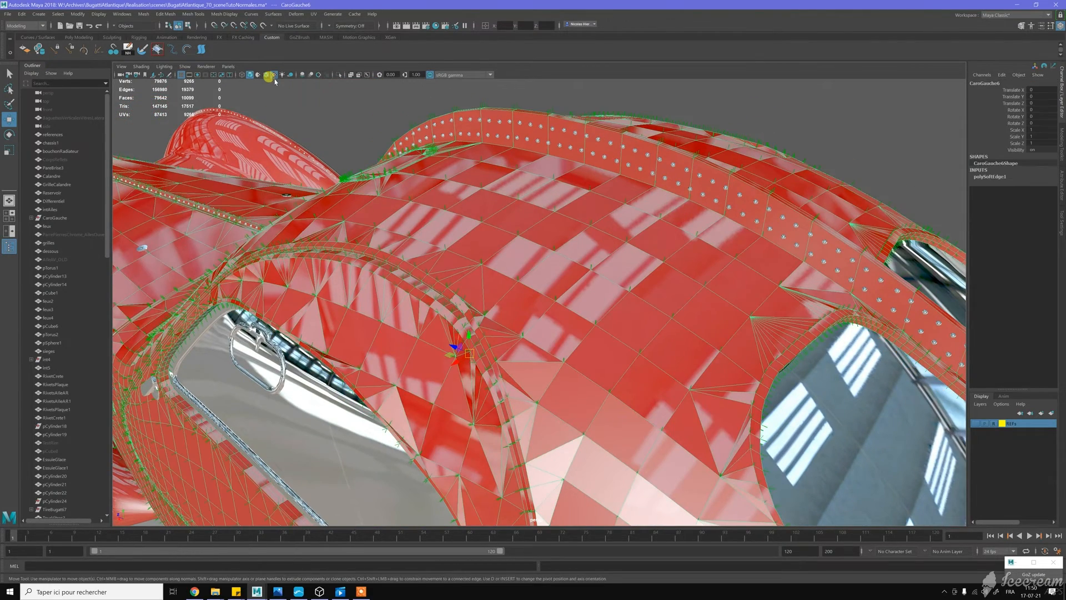
left_click(270, 74)
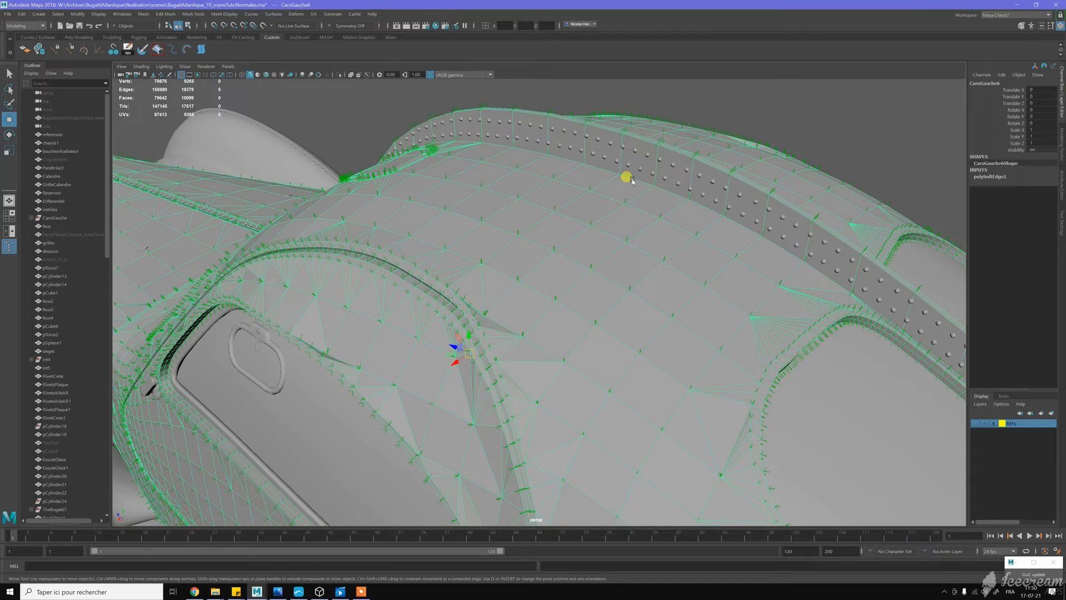
Examine the hard-edged shading of the grey car body around the roof, door, rear window and rear fender.
left_click(792, 128)
left_click_drag(606, 257, 540, 217, "alt")
left_click_drag(617, 244, 518, 229, "alt")
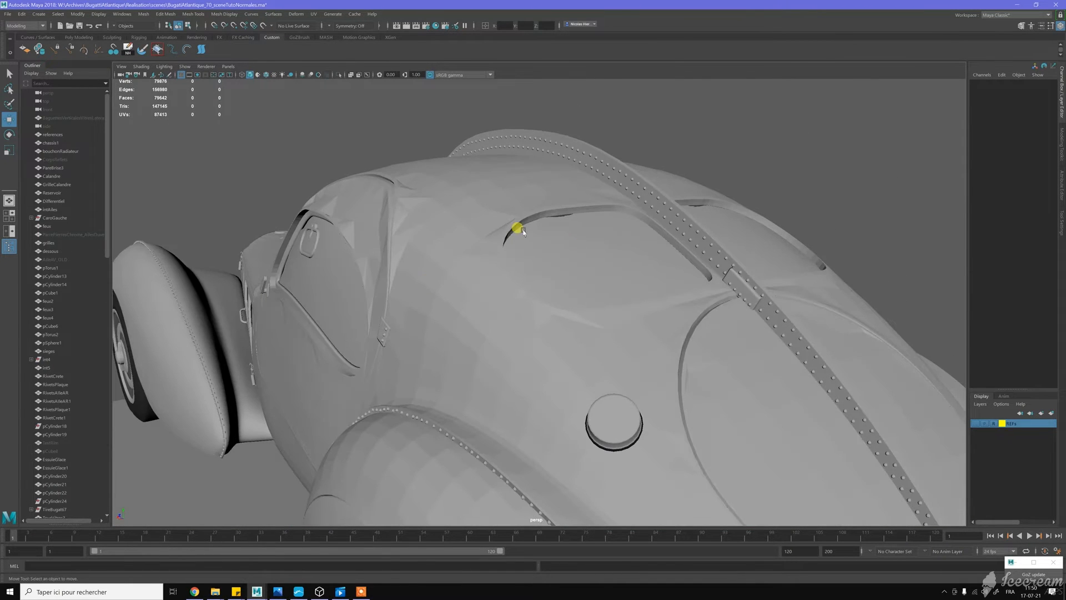
middle_click_drag(427, 247, 491, 225, "alt")
right_click_drag(494, 211, 536, 287, "alt")
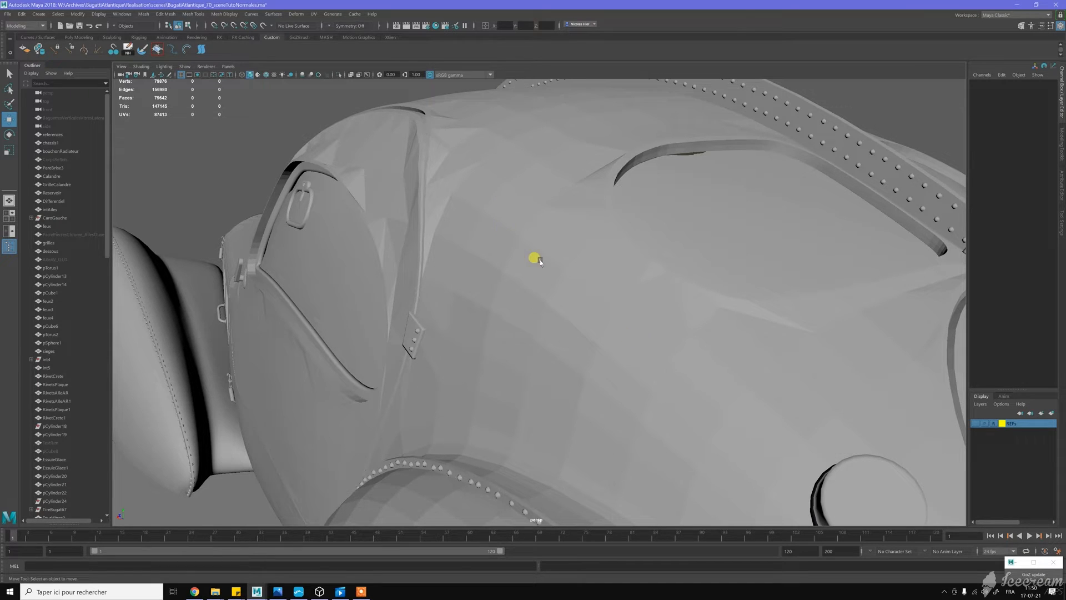
scroll(533, 257, "down", 2)
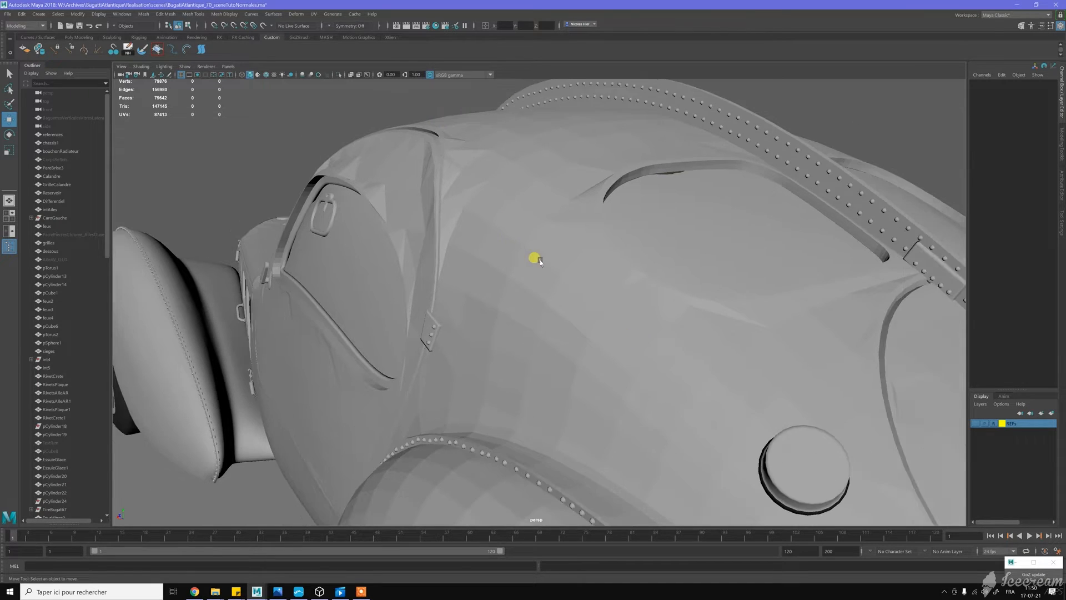
left_click(493, 270)
scroll(493, 270, "down", 2)
key("ctrl+z")
left_click_drag(506, 194, 707, 240, "alt")
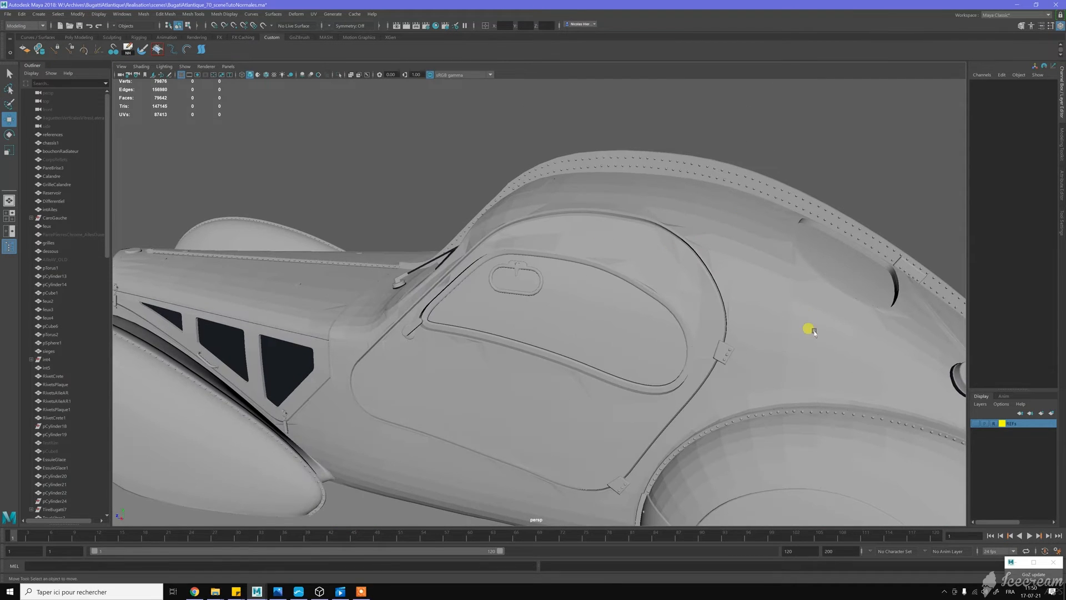
left_click_drag(823, 342, 685, 302, "alt")
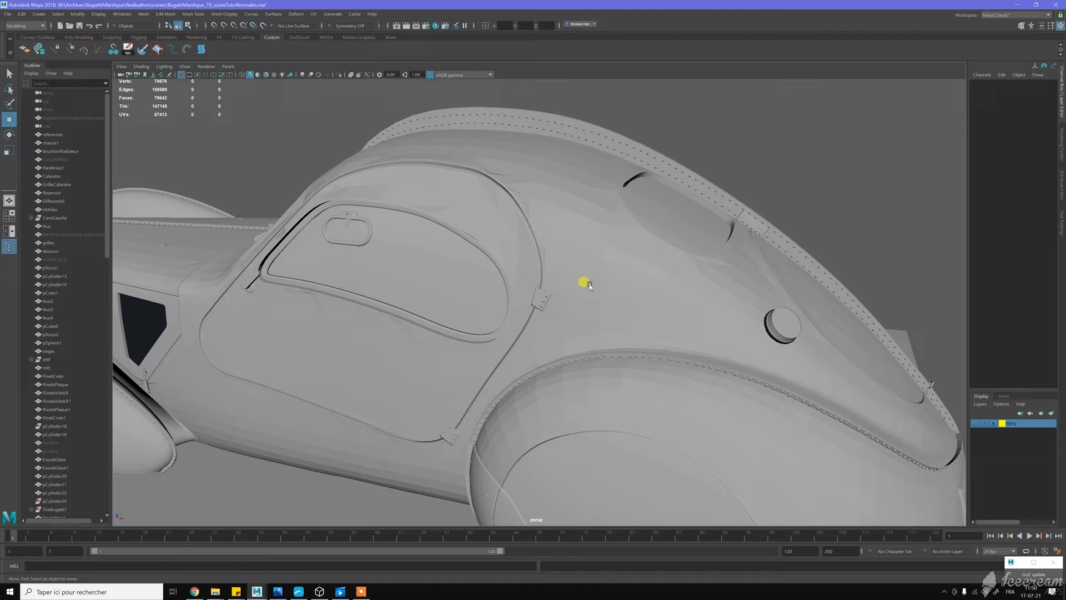
left_click(644, 298)
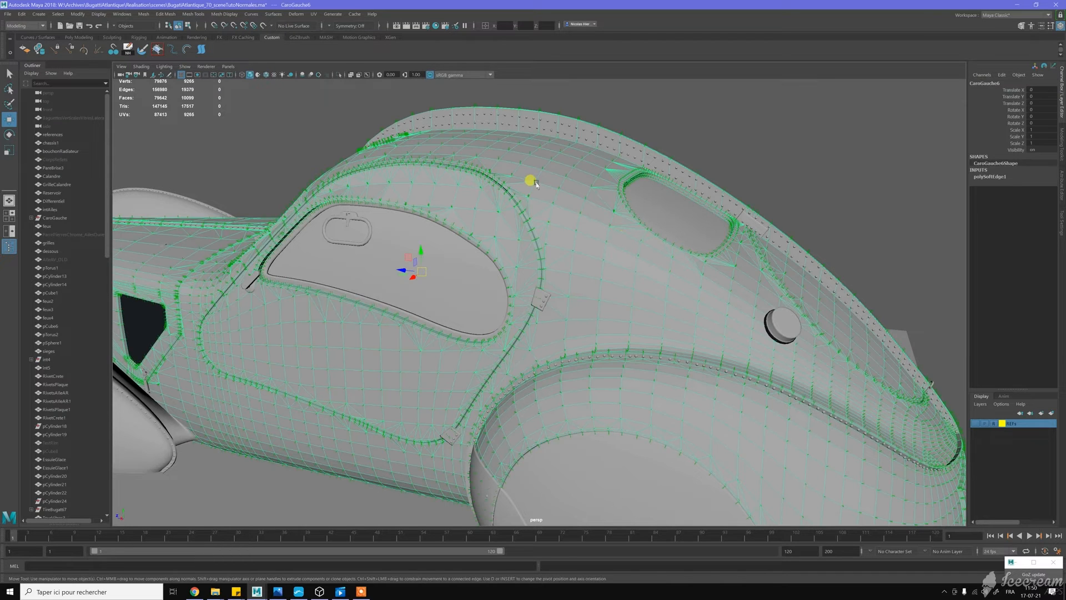
mouse_move(518, 188)
right_mouse_down("alt")
mouse_move(564, 236)
mouse_move(552, 240)
mouse_move(602, 328)
mouse_move(626, 276)
right_mouse_up("alt")
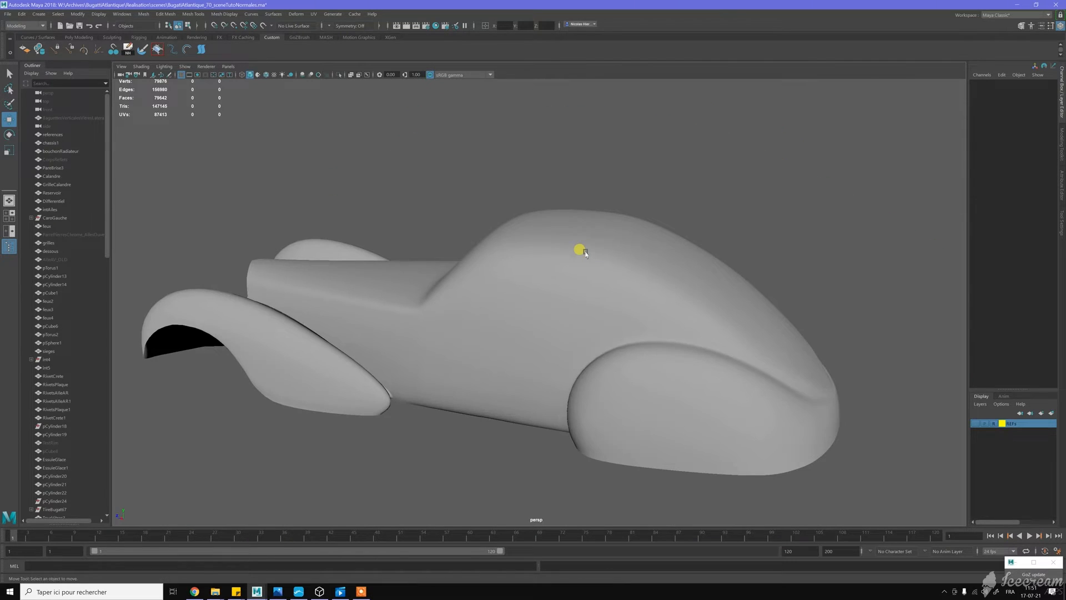
Select the simplified REF_Reflets body mesh, unlock its vertex normals and harden all its edges.
left_click(584, 250)
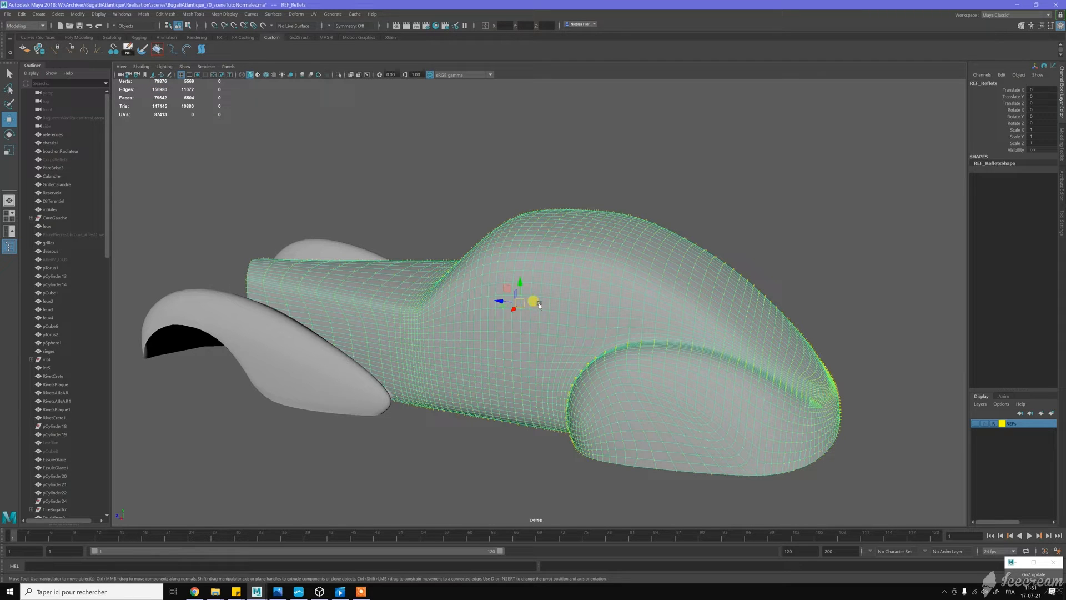
scroll(503, 253, "up", 2)
left_click(67, 50)
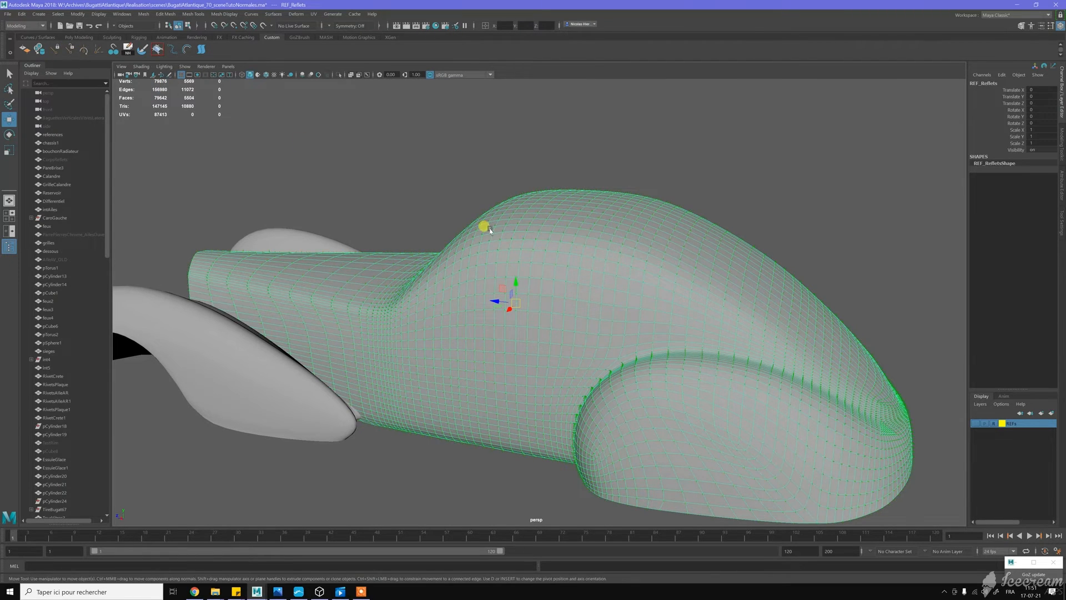
right_click_drag(589, 252, 658, 276, "shift")
left_click(686, 161)
left_click_drag(685, 162, 482, 205, "alt")
left_click_drag(443, 236, 565, 308, "alt")
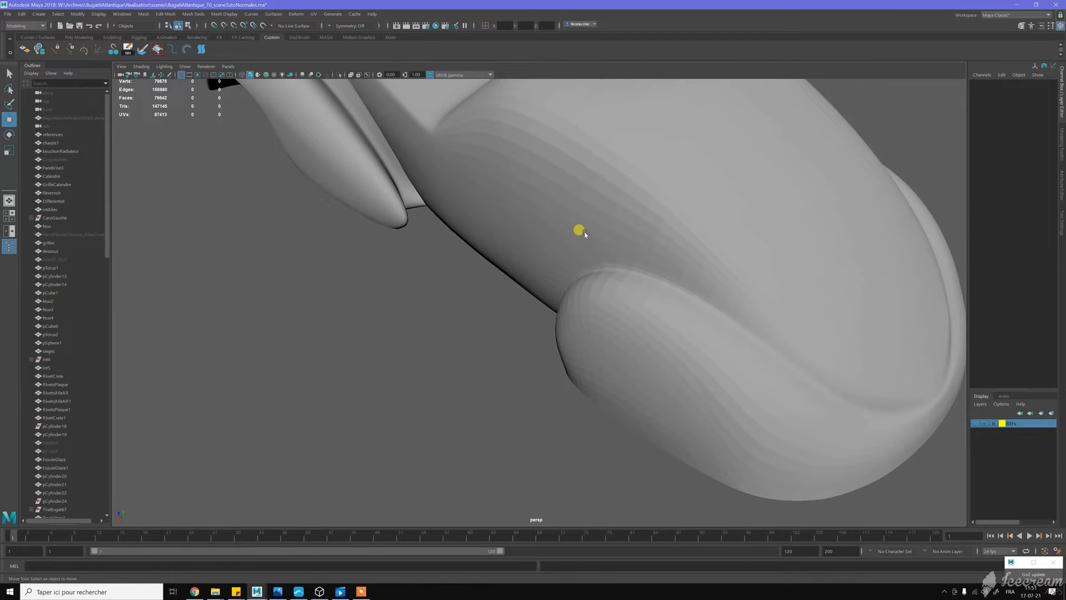
Apply the Smooth operation to the REF_Reflets mesh.
left_click(559, 201)
right_click_drag(559, 201, 559, 201, "shift")
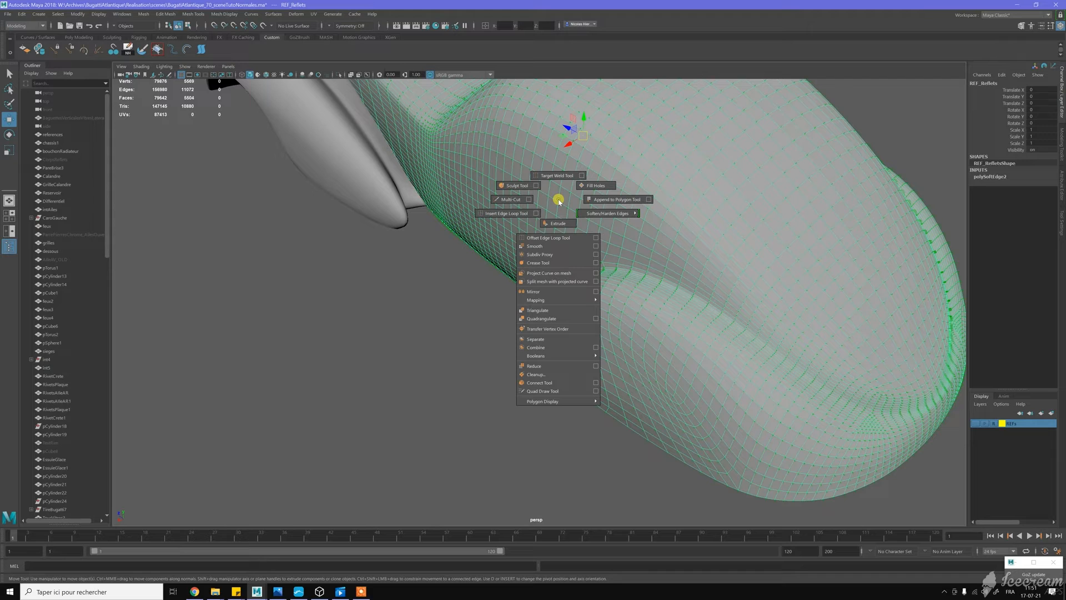
left_click(543, 245)
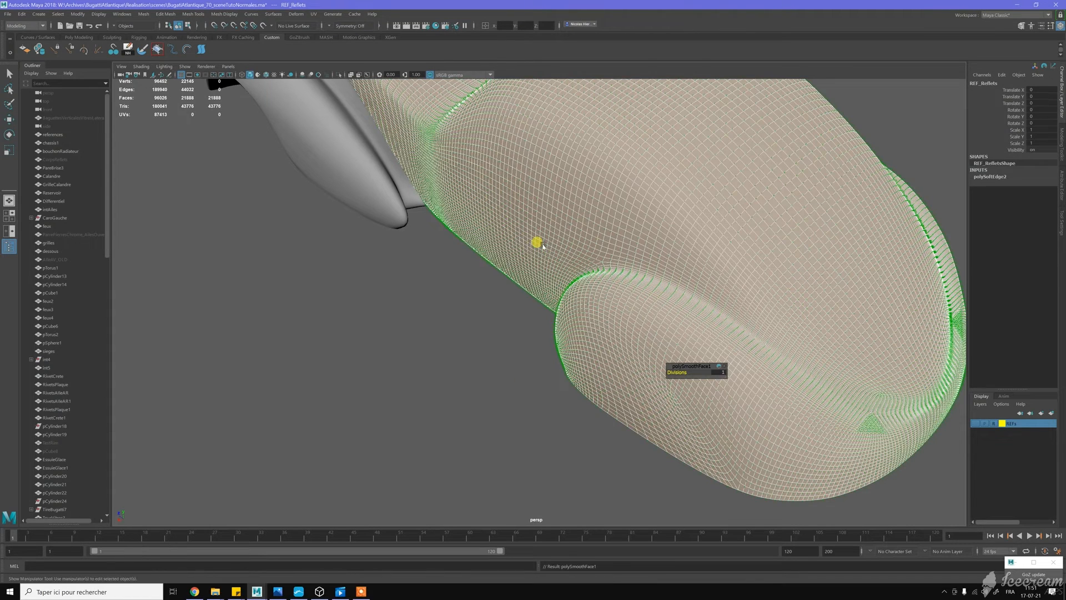
left_click(517, 282)
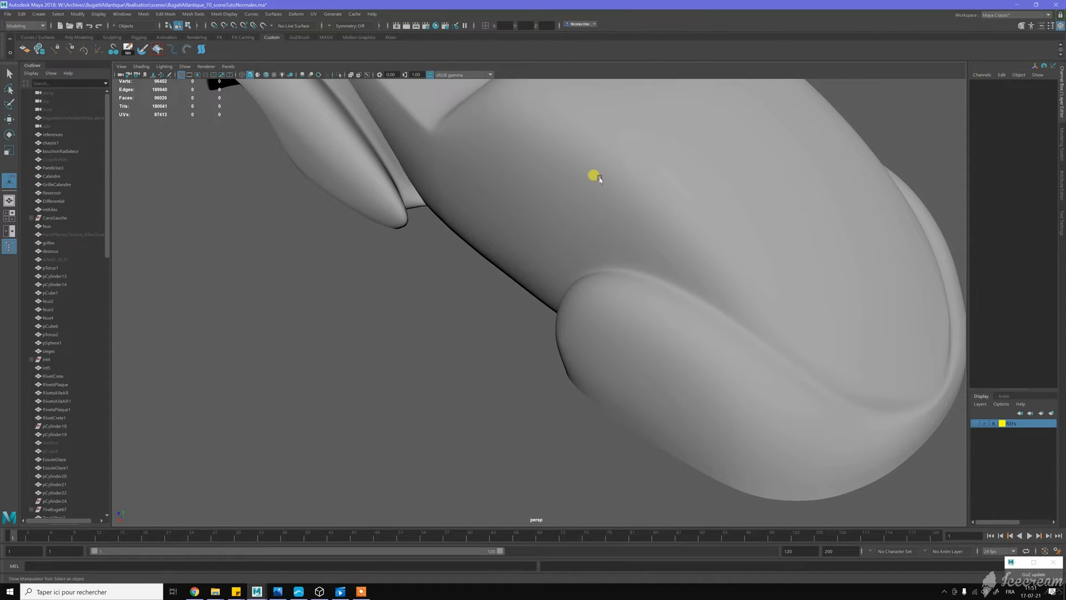
Set the Smooth divisions of the REF_Reflets mesh to 2.
left_click(571, 197)
left_click_drag(446, 291, 428, 309, "alt")
middle_click_drag(505, 288, 474, 233, "alt")
left_click_drag(473, 232, 552, 212, "alt")
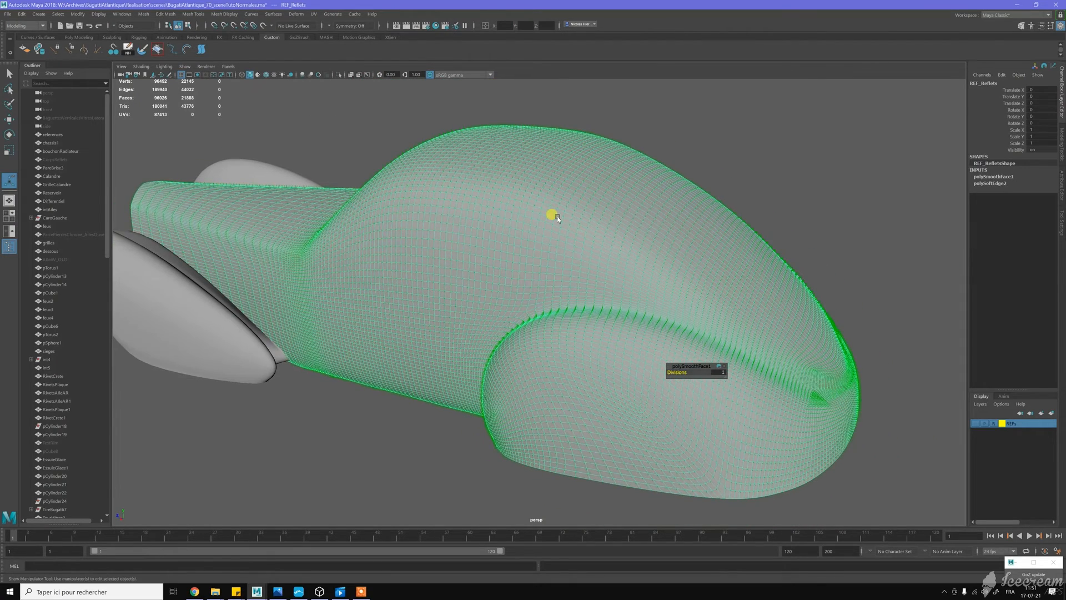
left_click(724, 376)
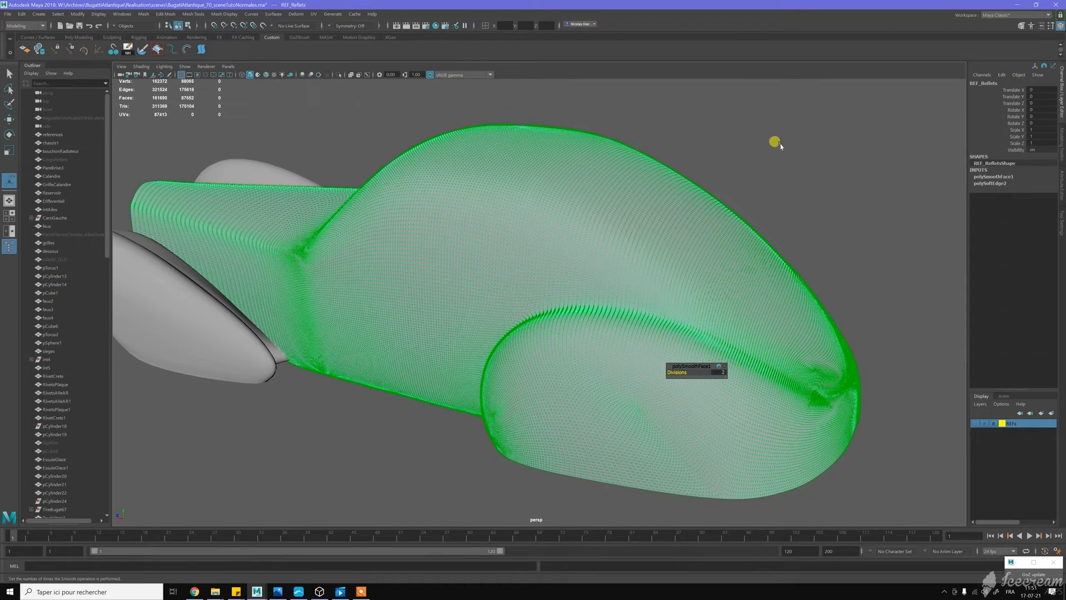
key("w")
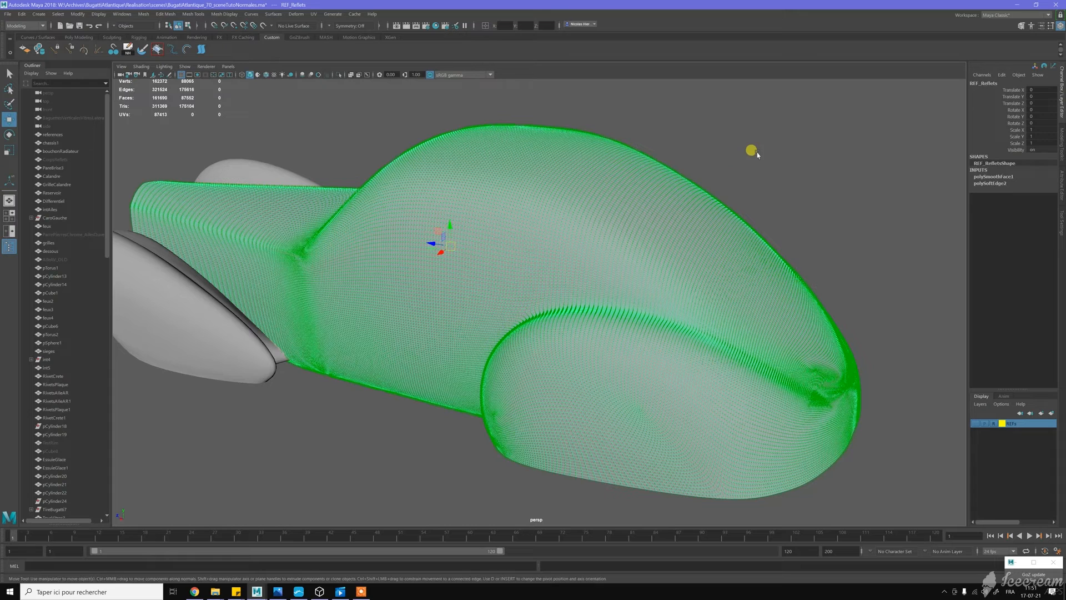
Examine the surface of the subdivided REF_Reflets mesh from behind, with and without its wireframe.
left_click(758, 153)
middle_click_drag(727, 155, 704, 192, "alt")
left_click_drag(704, 192, 562, 231, "alt")
left_click(573, 243)
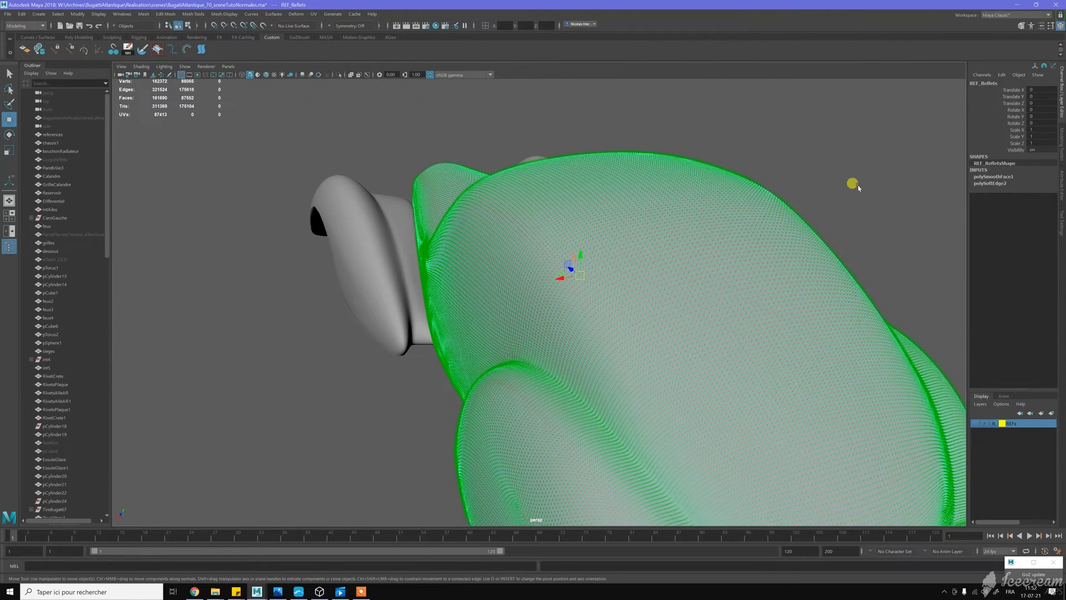
left_click(852, 181)
left_click_drag(709, 217, 608, 267, "alt")
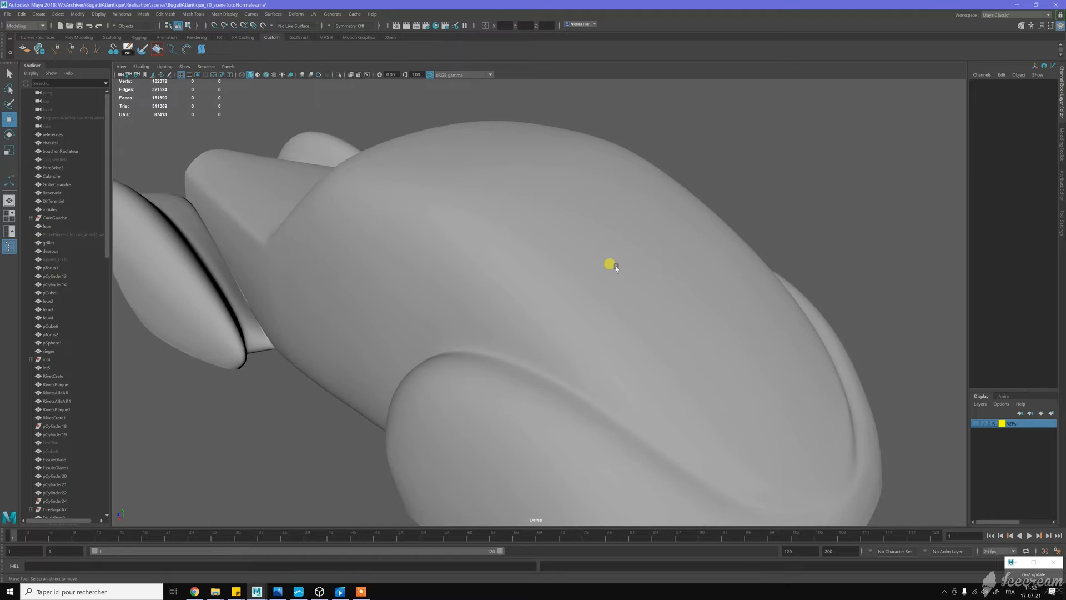
Export only the smoothed REF_Reflets mesh as an OBJ file named BugattiPrintTuto into the project's scenes folder.
left_click(621, 262)
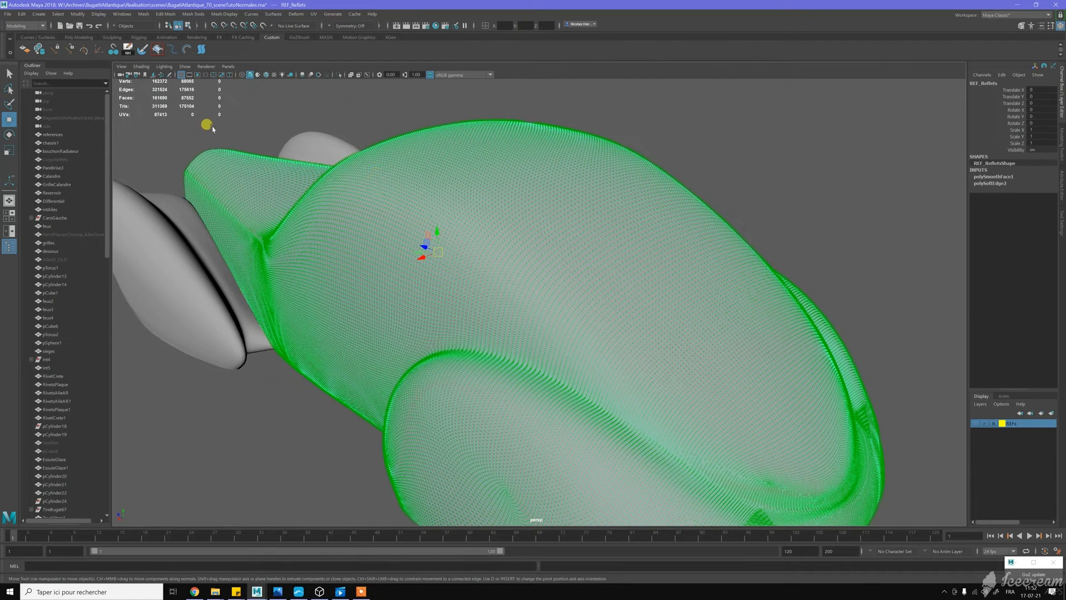
left_click(8, 13)
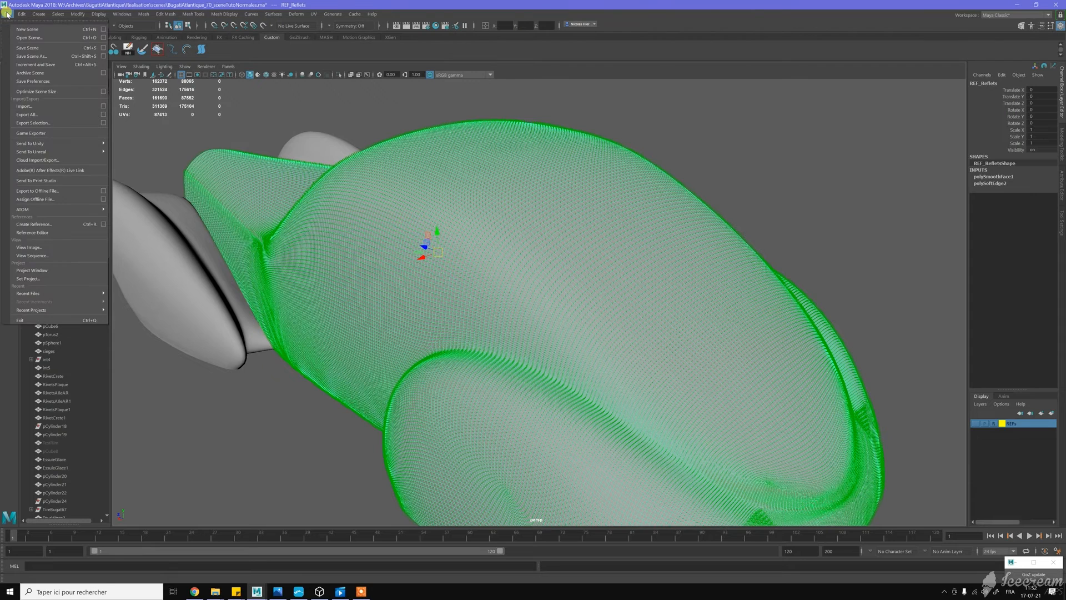
left_click(52, 122)
left_click(311, 528)
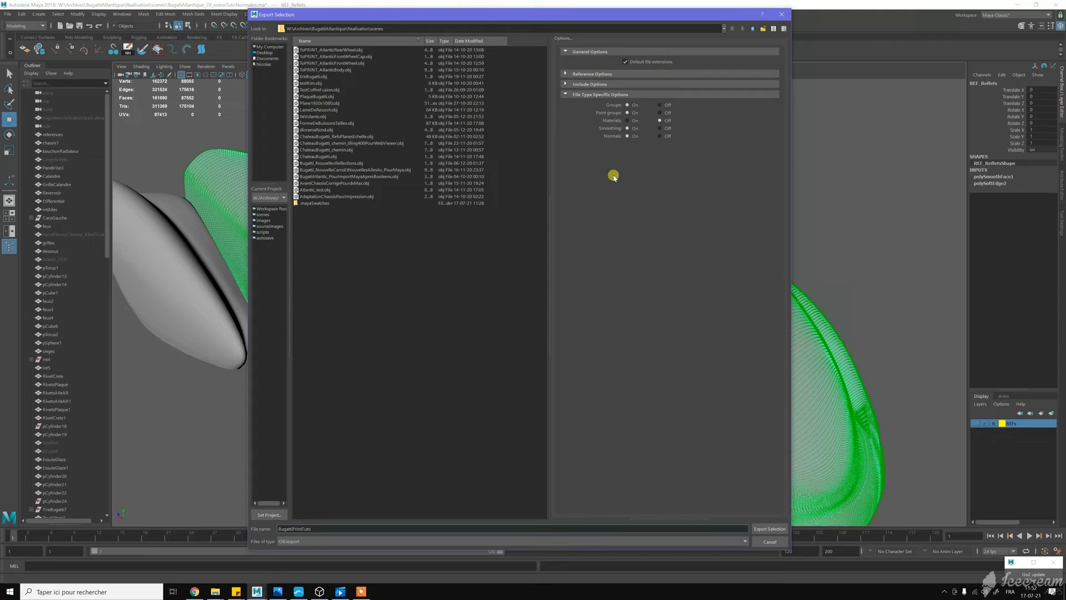
left_click(763, 530)
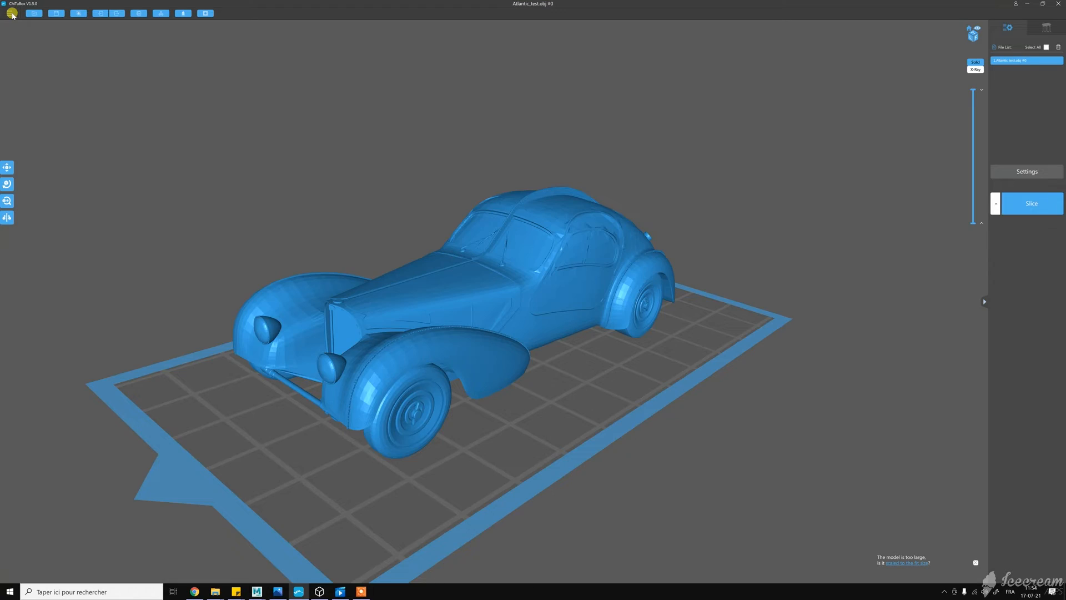
Switch to ChiTuBox and open BugattiPrintTuto.obj alongside the Atlantic_test car model.
left_click(11, 13)
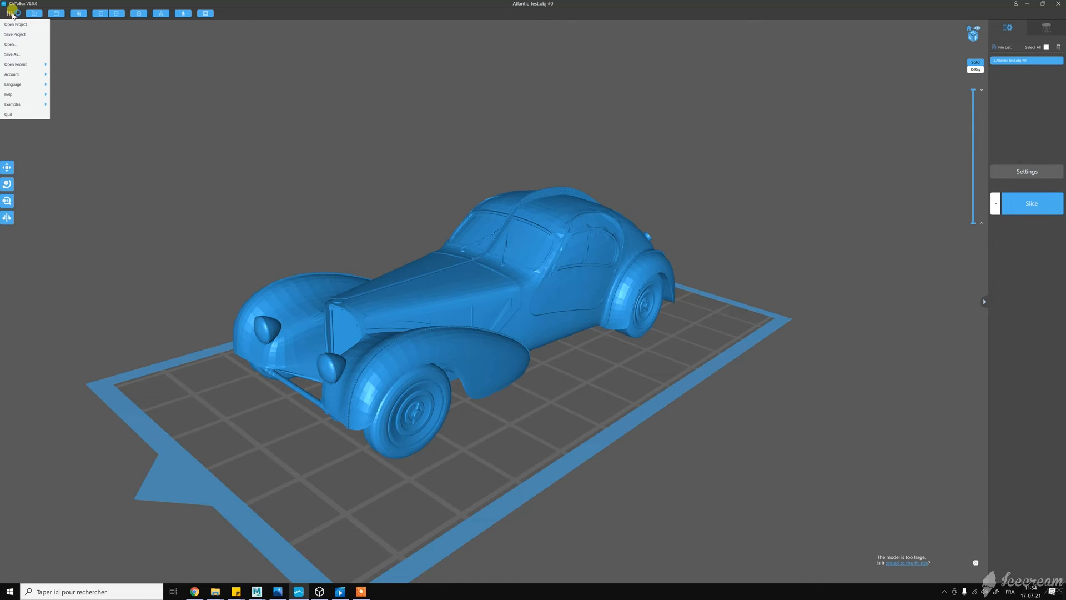
left_click(14, 47)
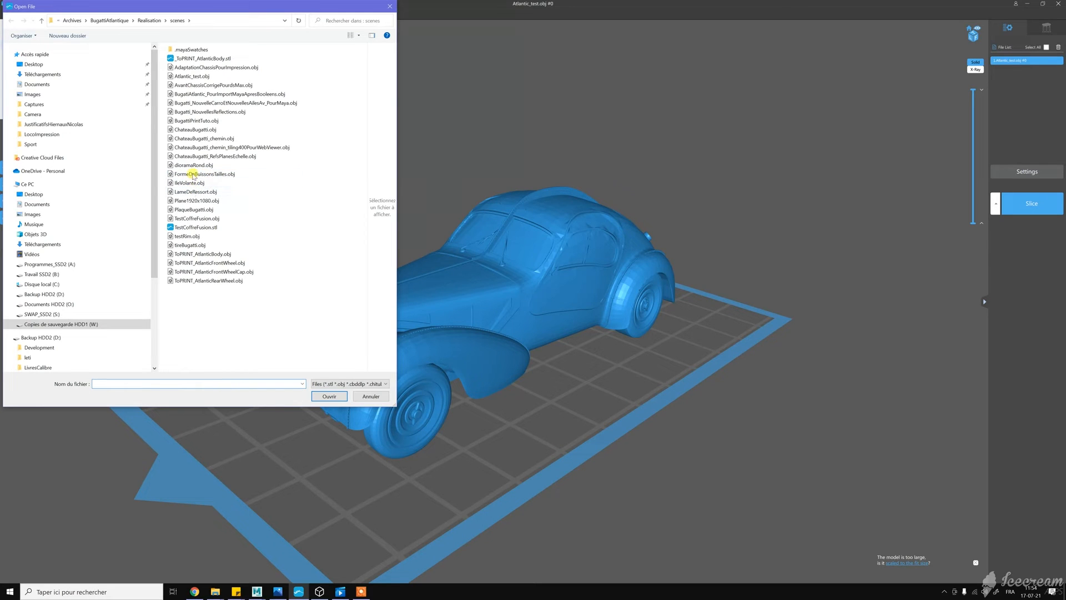
left_click(198, 121)
left_click(329, 395)
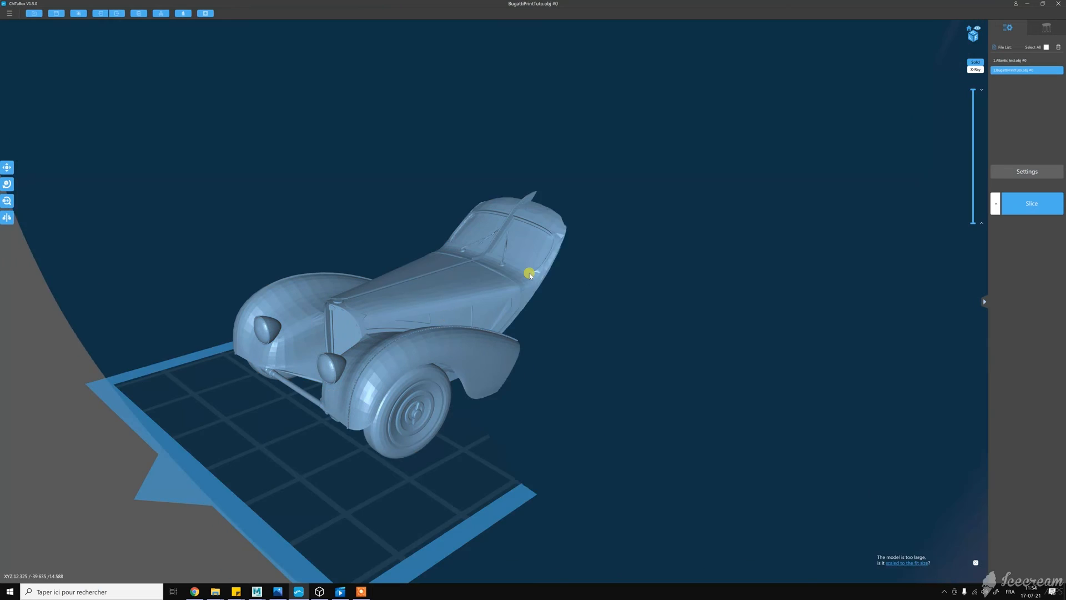
Scale the imported BugattiPrintTuto body to 20 percent.
left_click(8, 203)
left_click(52, 210)
type("20")
key("Return")
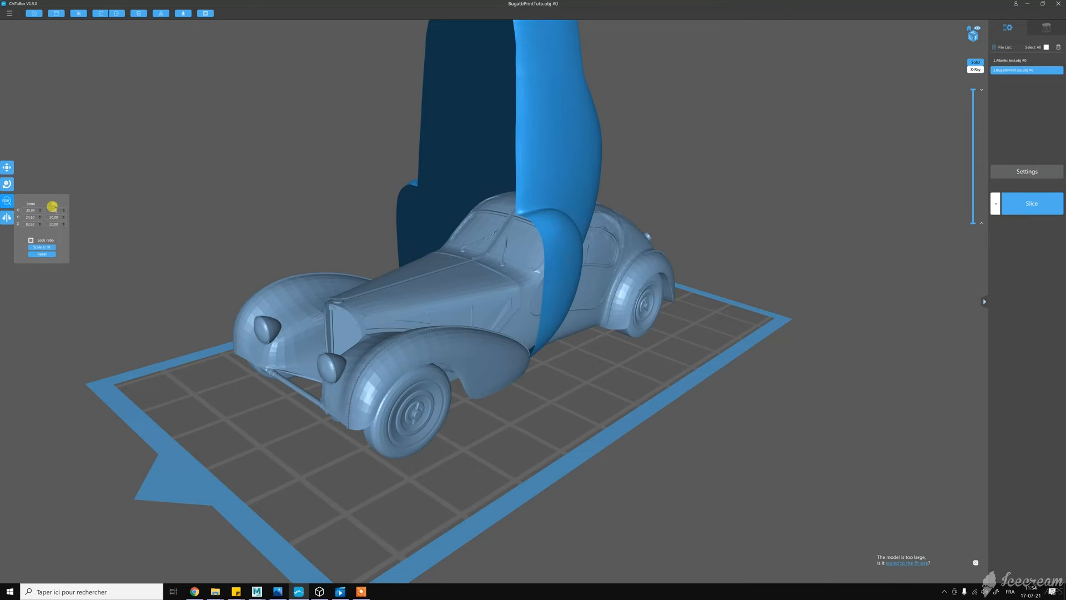
Rotate the upright BugattiPrintTuto body to lie in line with the car, and raise it along Z above the car.
left_click(7, 183)
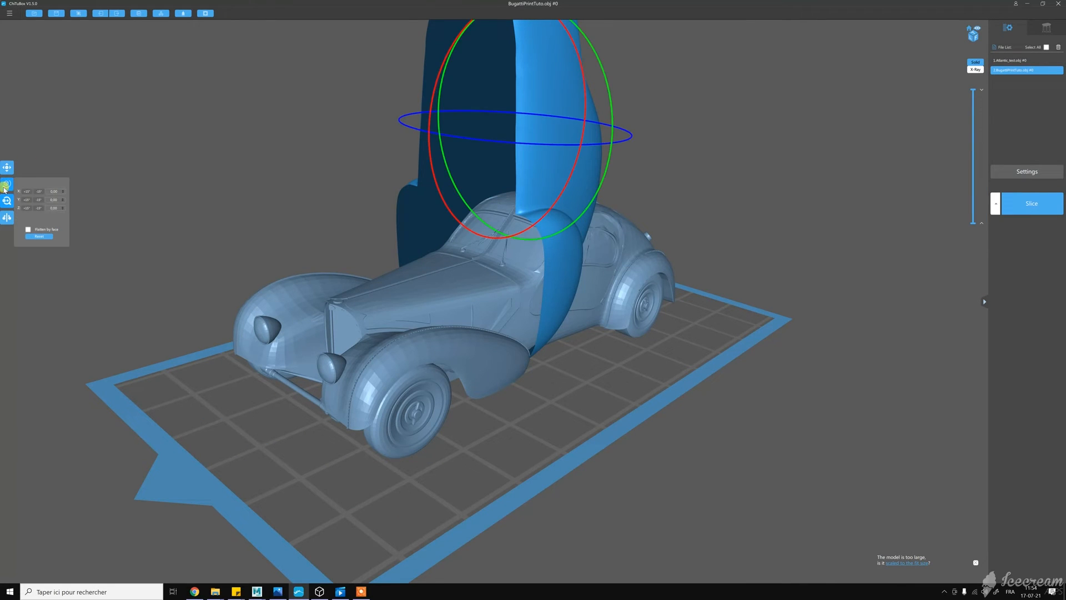
left_click_drag(433, 97, 417, 142)
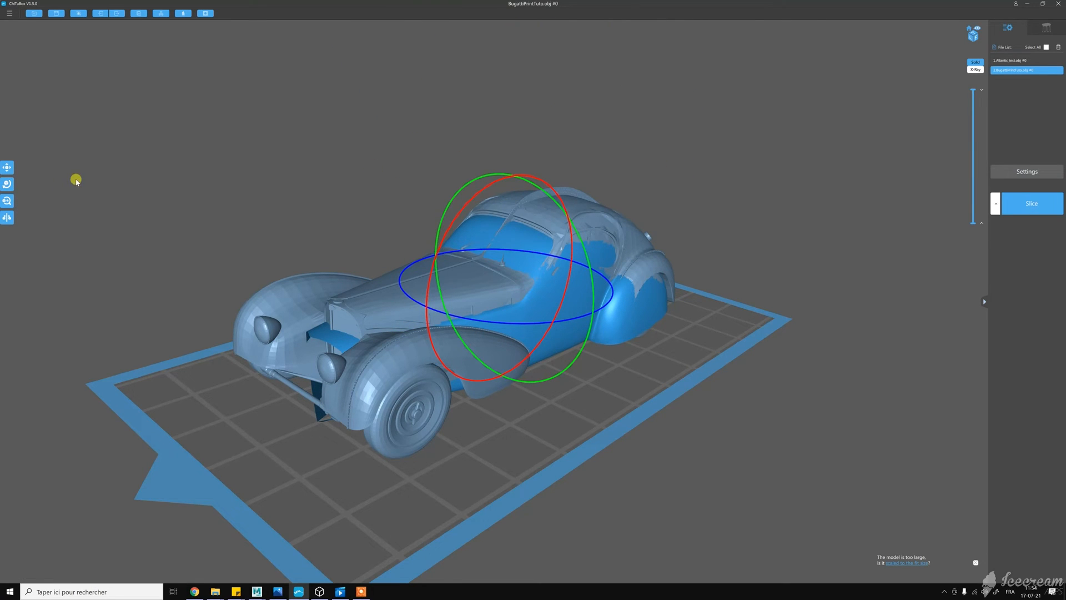
left_click(7, 167)
left_click(58, 187)
left_click(59, 187)
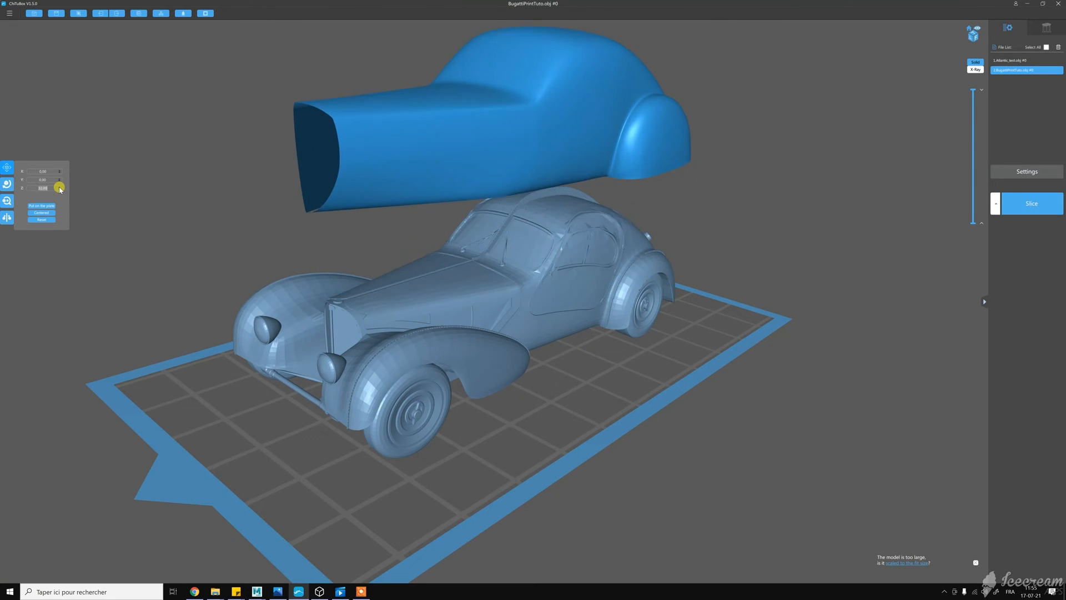
Examine the smoothed body's surface up close from behind and compare it with the car model below it.
right_click_drag(742, 211, 714, 222)
mouse_move(817, 139)
right_mouse_down()
mouse_move(811, 126)
mouse_move(811, 154)
right_mouse_up()
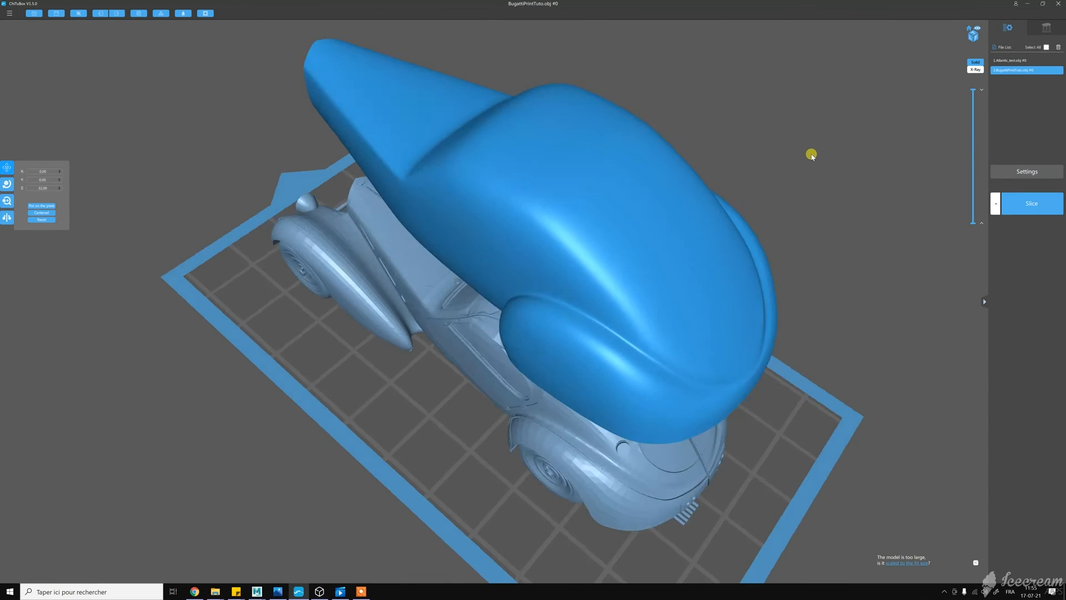
scroll(601, 203, "up", 5)
scroll(600, 203, "up", 3)
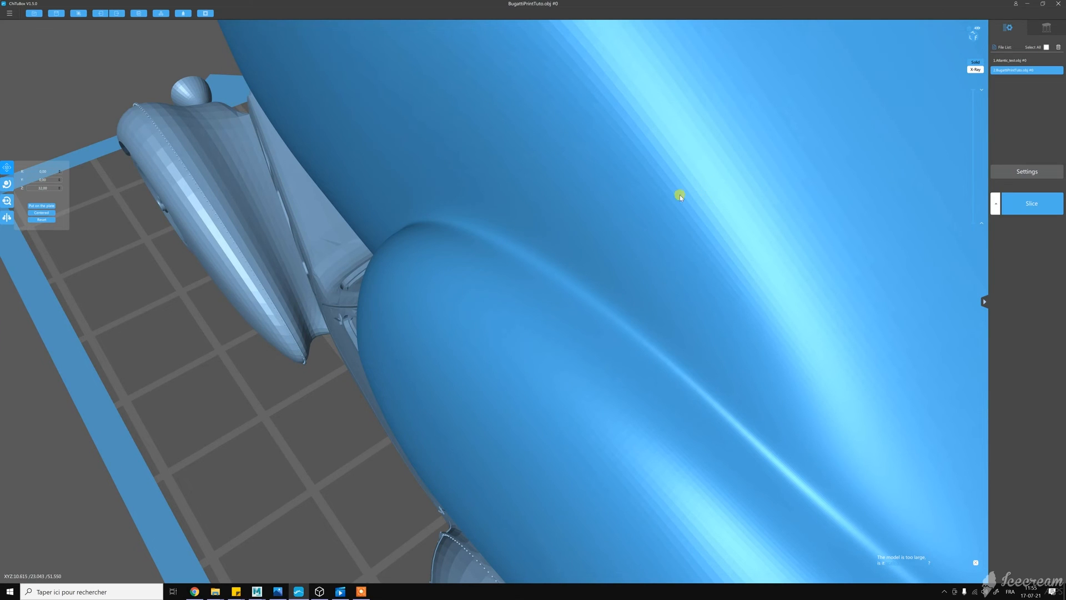
scroll(554, 184, "down", 10)
mouse_move(772, 229)
right_mouse_down()
mouse_move(786, 224)
mouse_move(777, 225)
right_mouse_up()
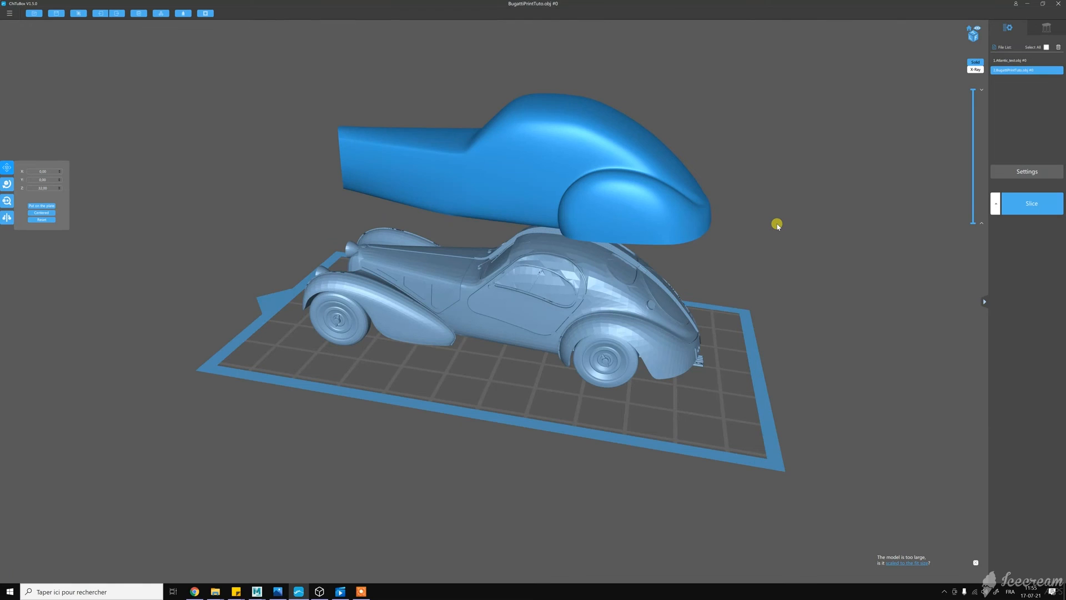